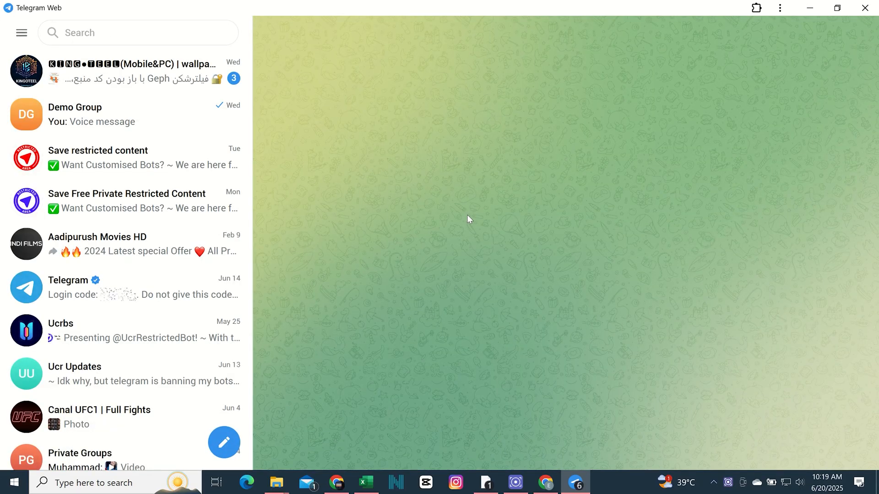
# Step: Request the Telegram Desktop Windows x64 installer from desktop.telegram.org and dismiss the download manager's save dialog
pyautogui.click(337, 483)
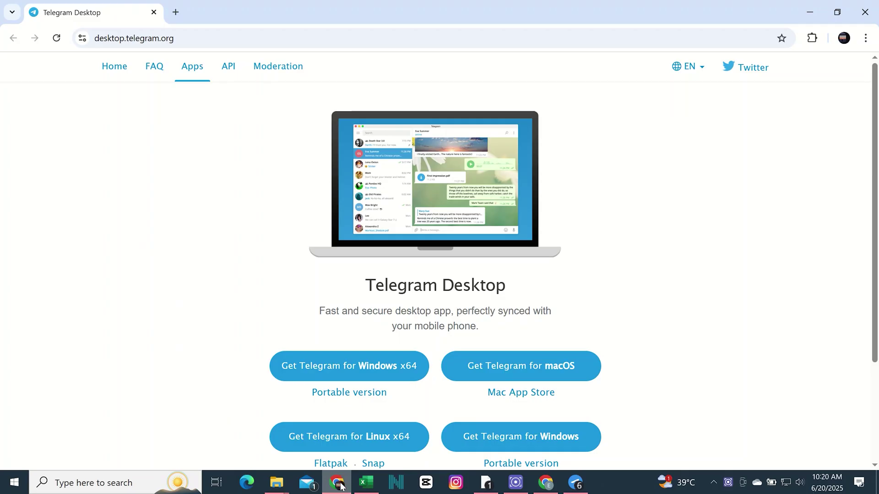
pyautogui.click(369, 368)
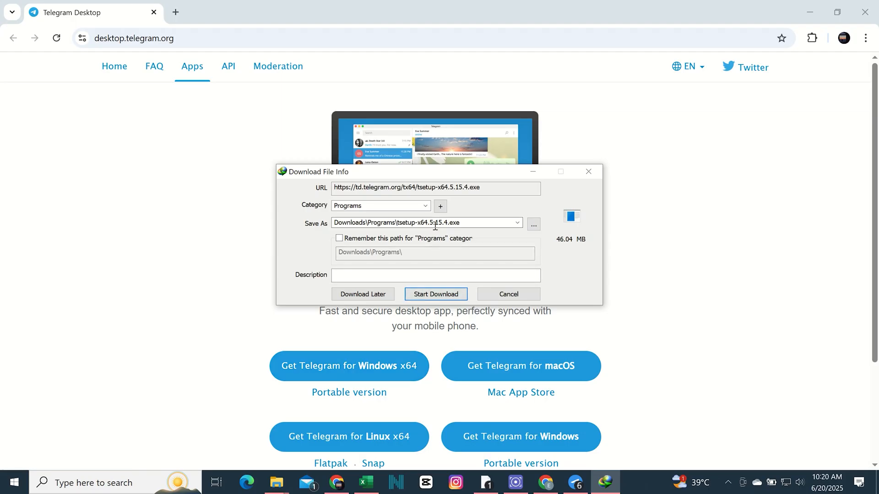
pyautogui.click(508, 294)
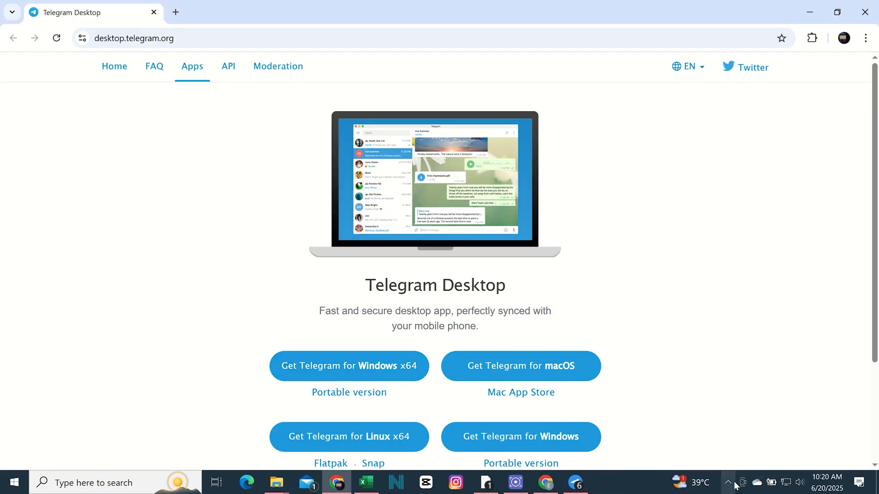
pyautogui.click(728, 482)
# Step: In a new tab, search Google for 'warp vpn download for pc' and reach Cloudflare's 1.1.1.1 WARP page
pyautogui.click(679, 311)
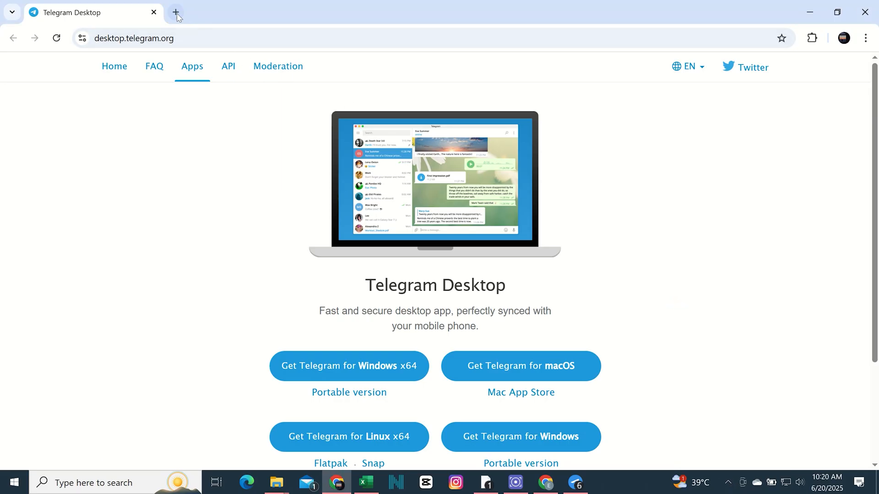
pyautogui.hotkey('ctrl', 't')
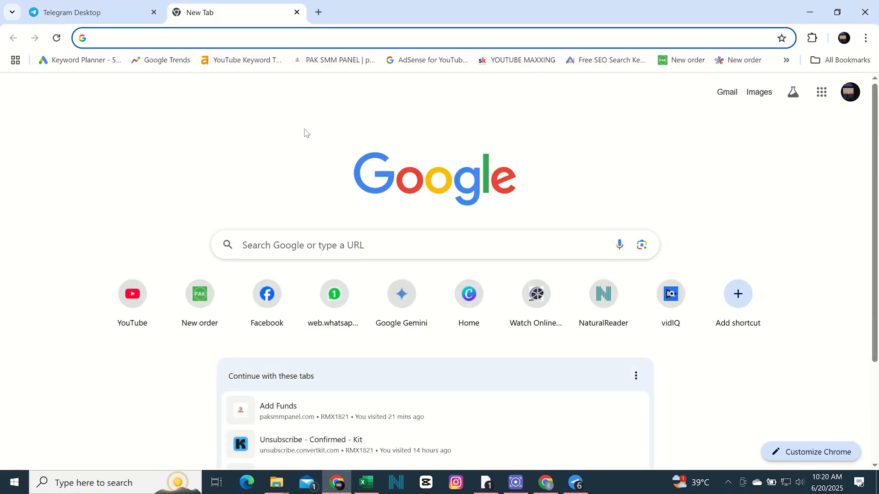
pyautogui.write('war')
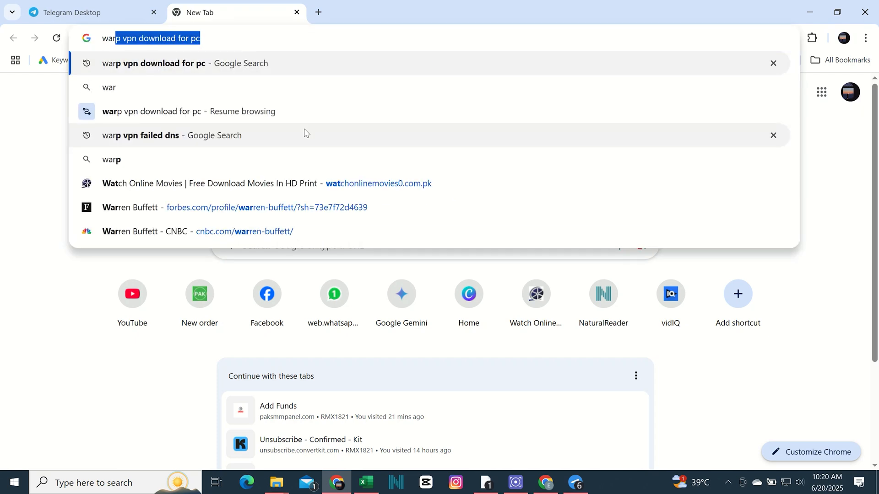
pyautogui.click(209, 64)
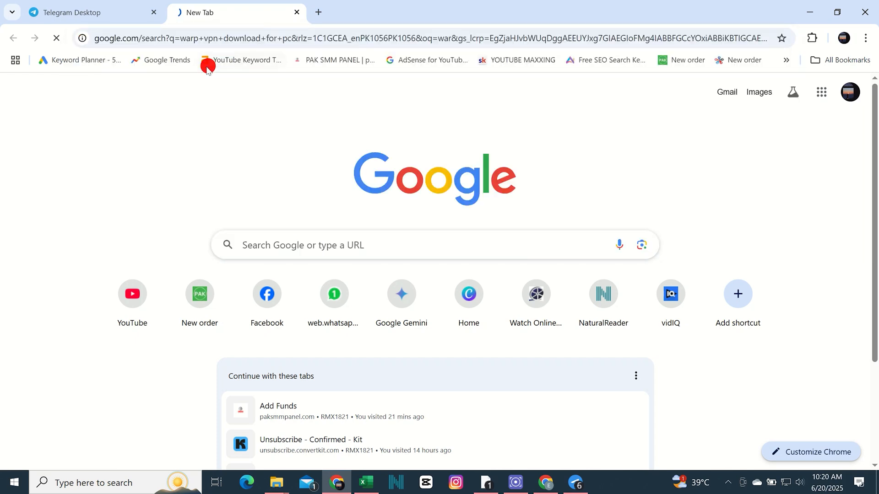
pyautogui.click(250, 183)
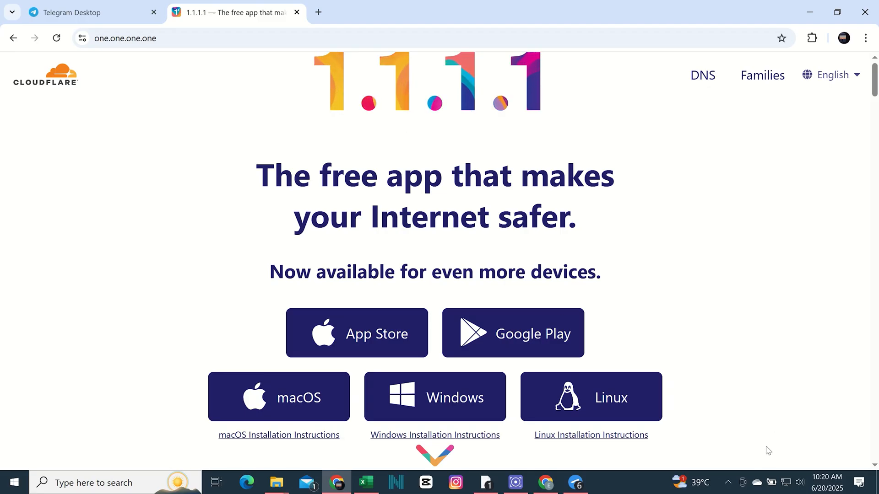
# Step: Confirm in the tray WARP panel that the VPN is Connected, then bring Telegram Web back to the front
pyautogui.click(729, 483)
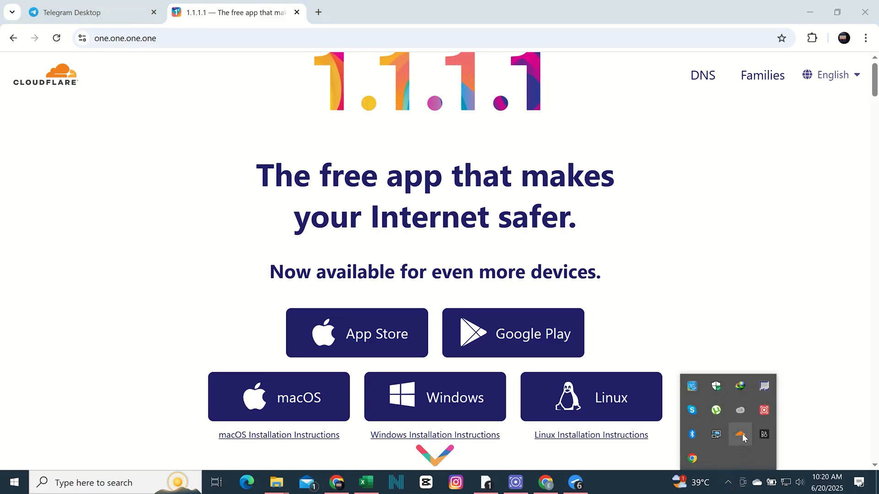
pyautogui.click(743, 432)
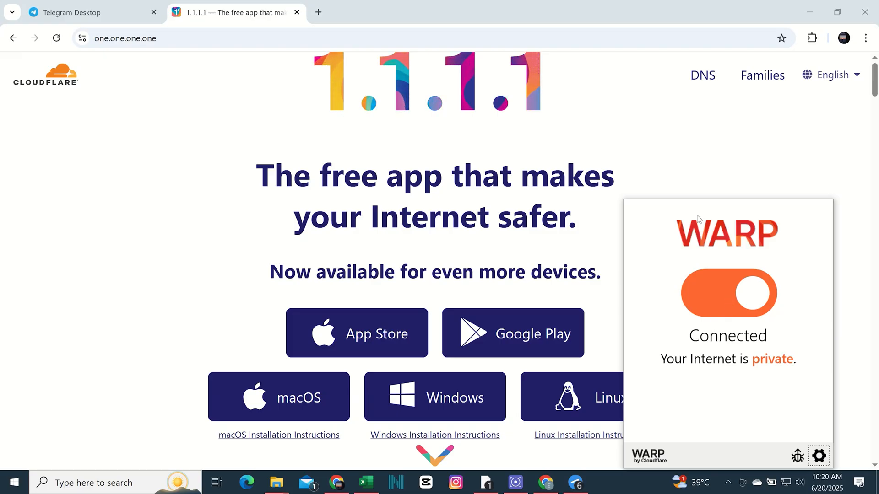
pyautogui.click(673, 115)
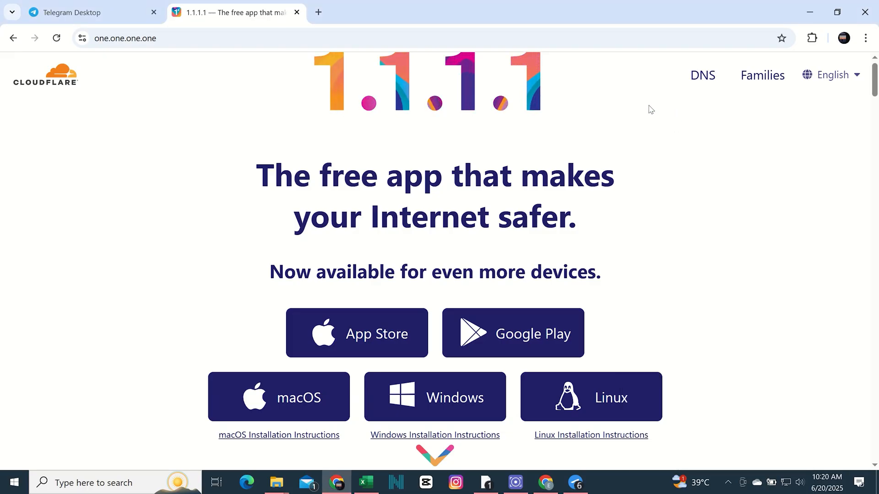
pyautogui.click(73, 11)
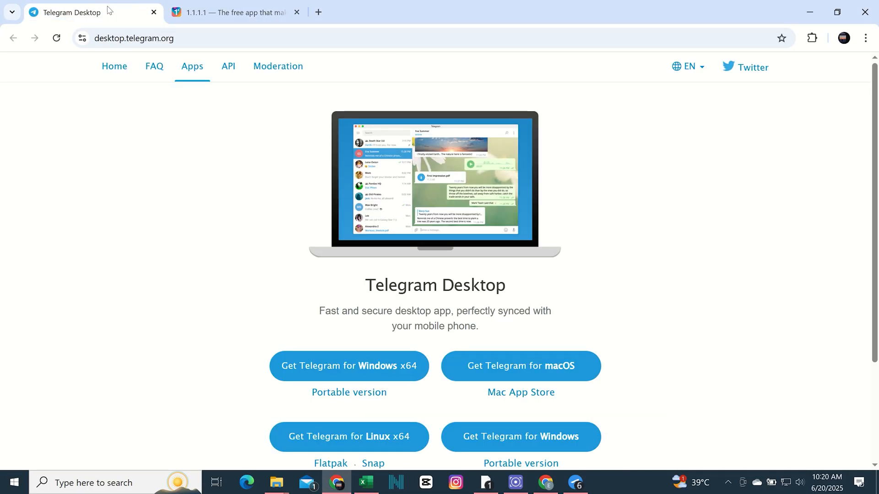
pyautogui.click(575, 482)
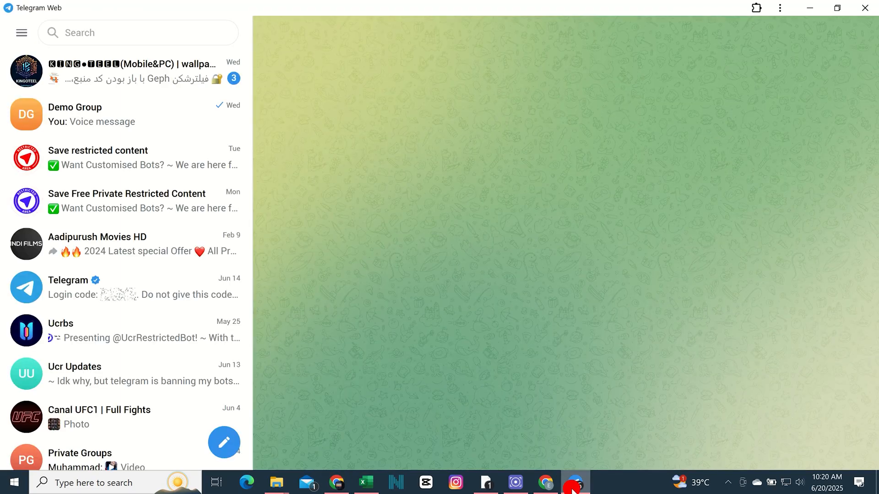